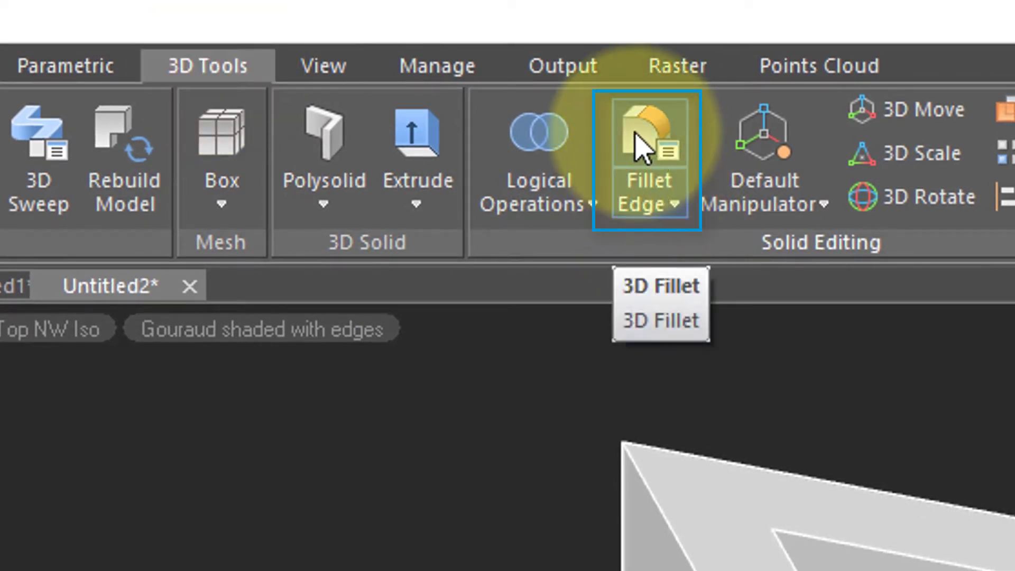
Start Fillet Edge with a radius of 5, measured from the prism's wall thickness on the top face.
left_click(640, 143)
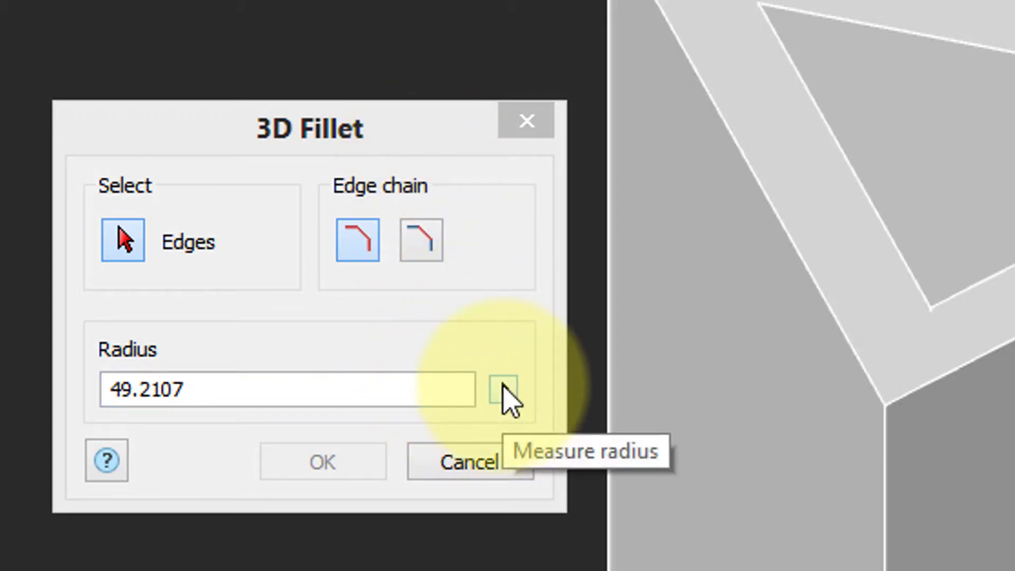
left_click(506, 402)
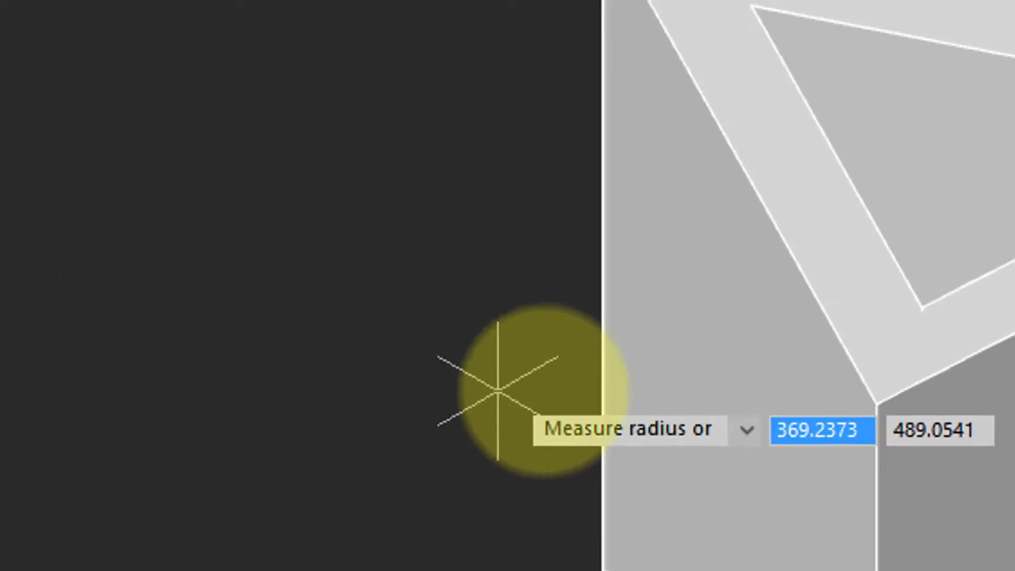
left_click(733, 287)
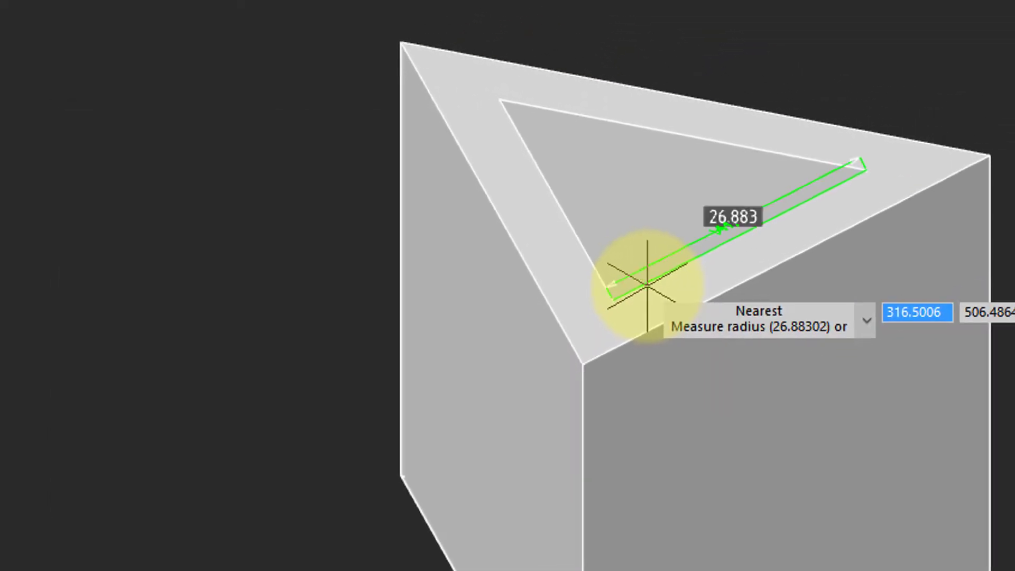
left_click(664, 319)
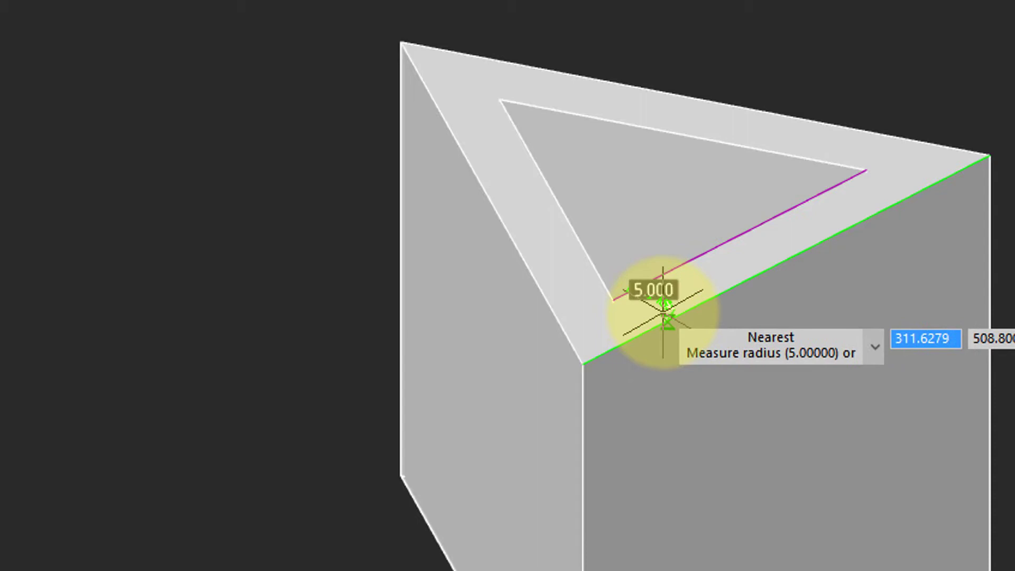
left_click(663, 317)
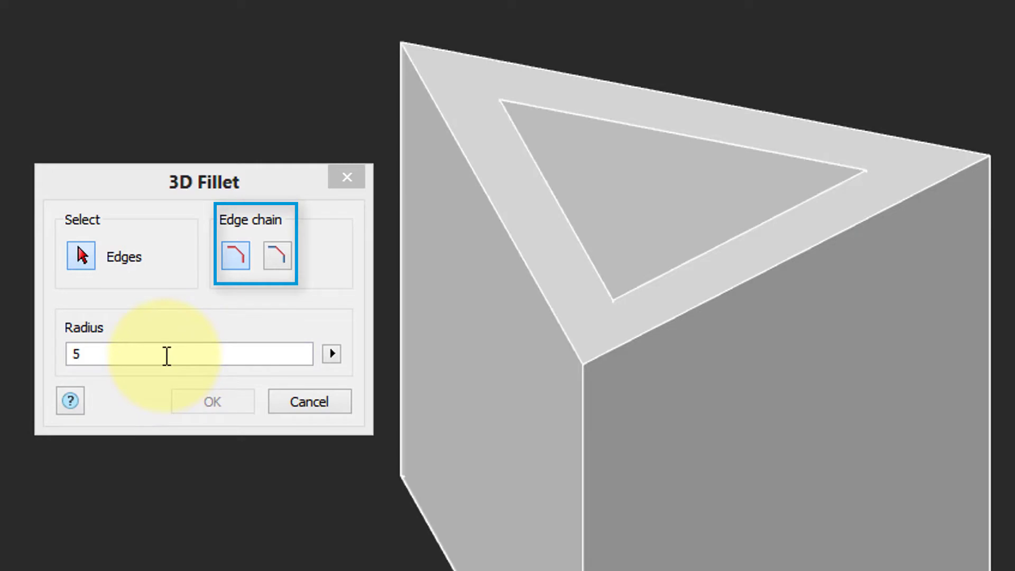
Using single-edge selection, fillet the prism's vertical corner edge with radius 5.
left_click(276, 262)
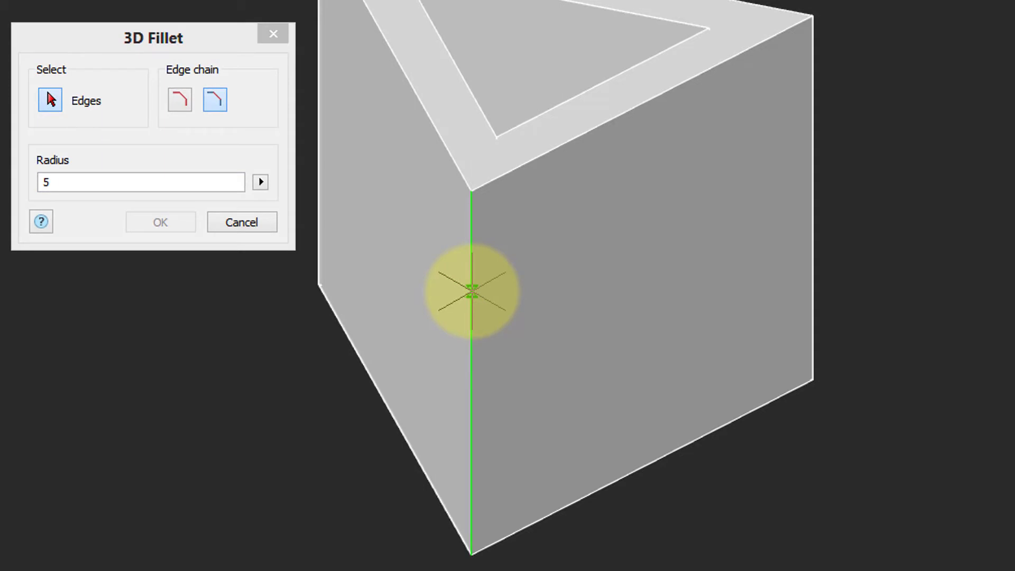
left_click(471, 292)
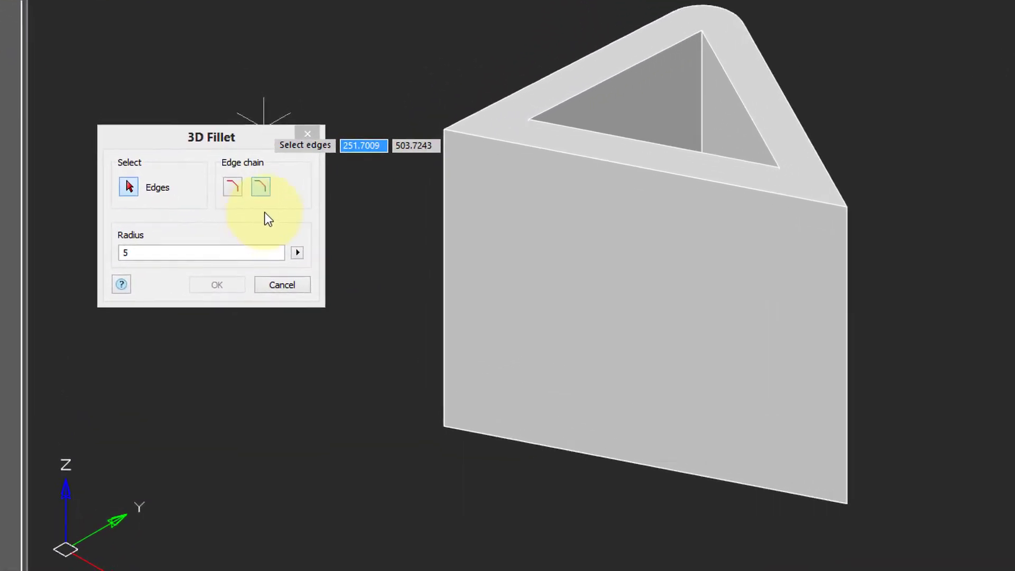
Using chain selection, fillet the edge loop around the prism's front face at radius 5.
left_click(211, 153)
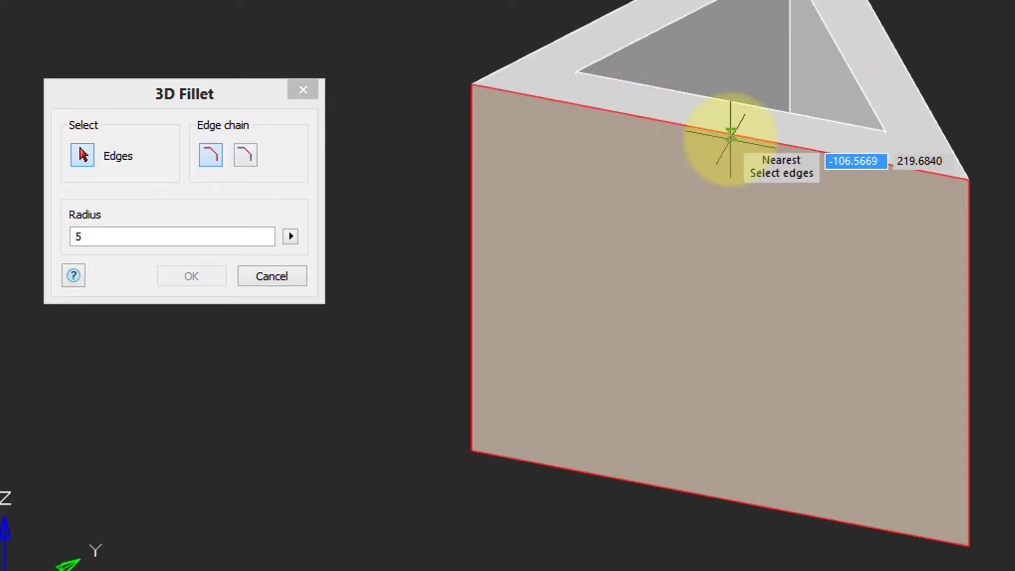
left_click(729, 133)
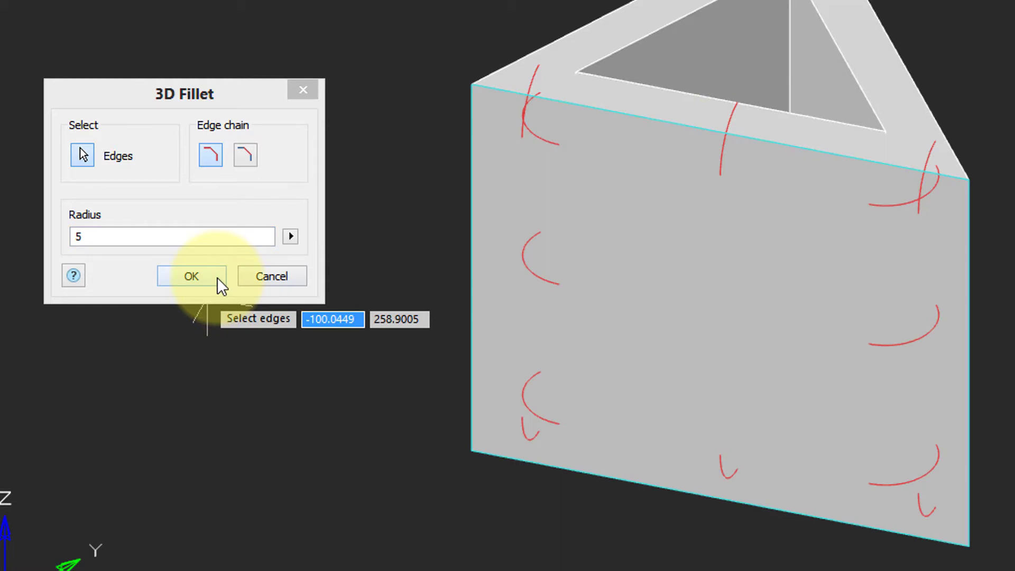
left_click(217, 277)
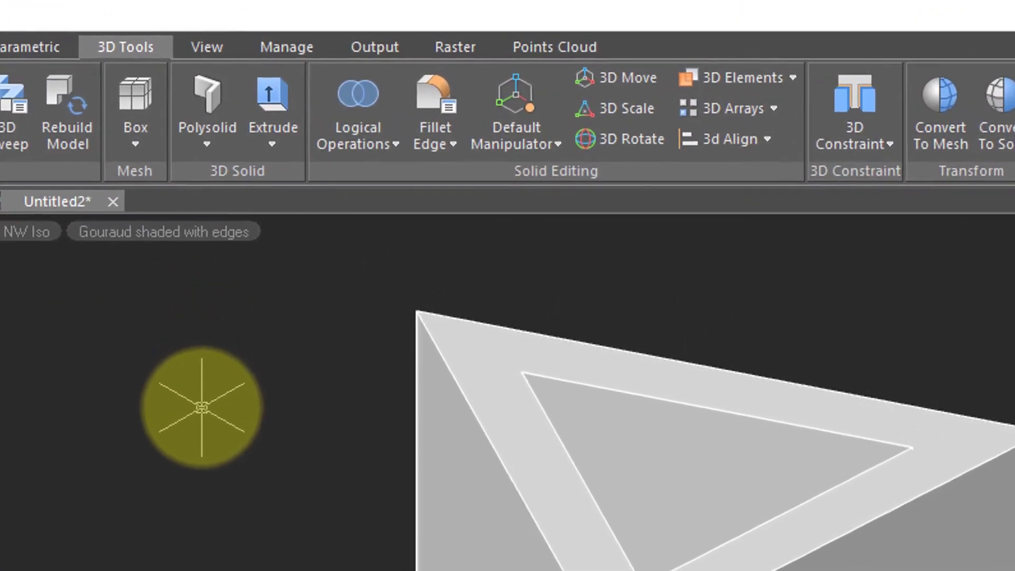
Switch to Chamfer Edge with distance 5 and pick the prism's vertical corner edge.
left_click(459, 148)
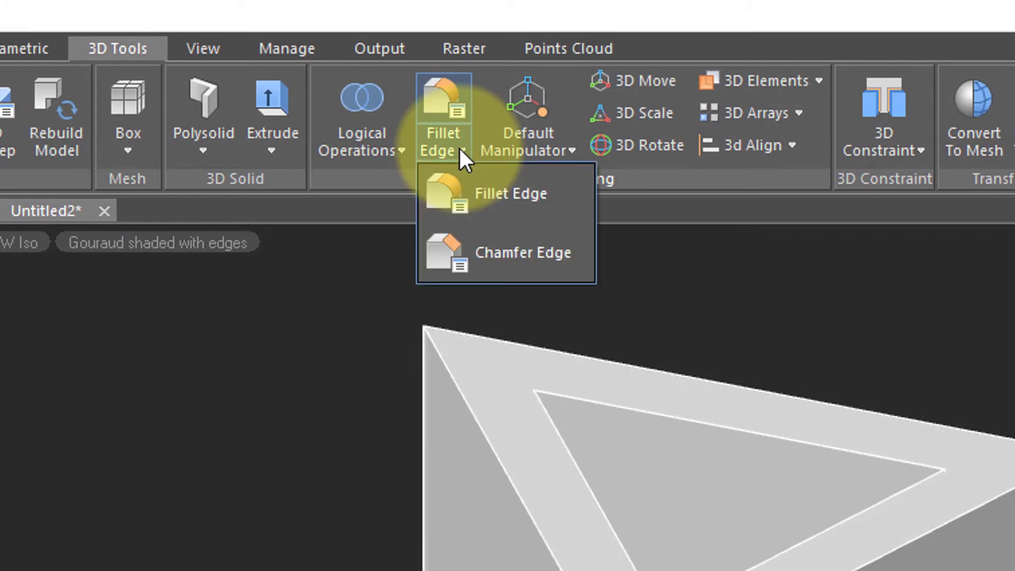
left_click(485, 257)
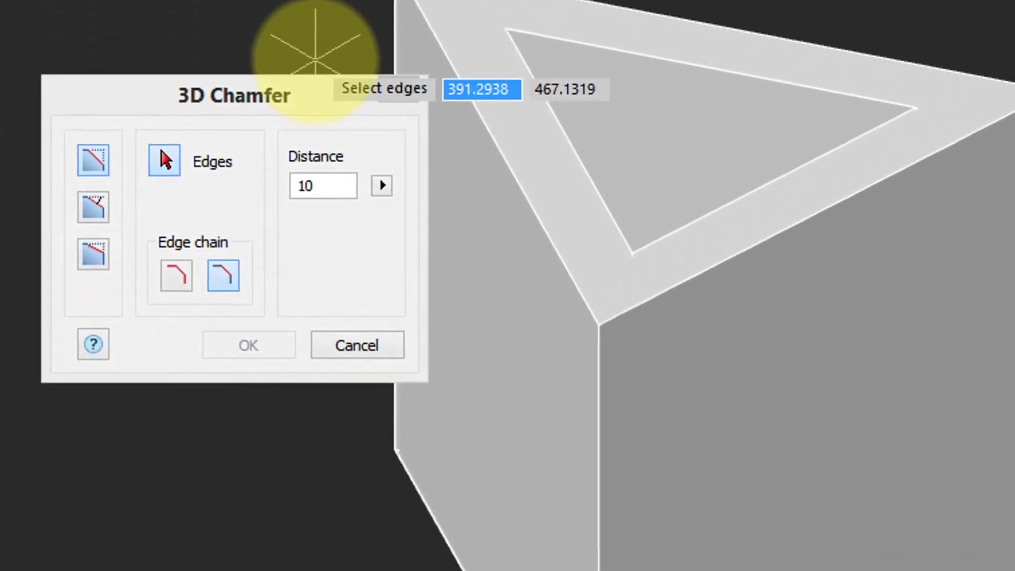
left_click(382, 160)
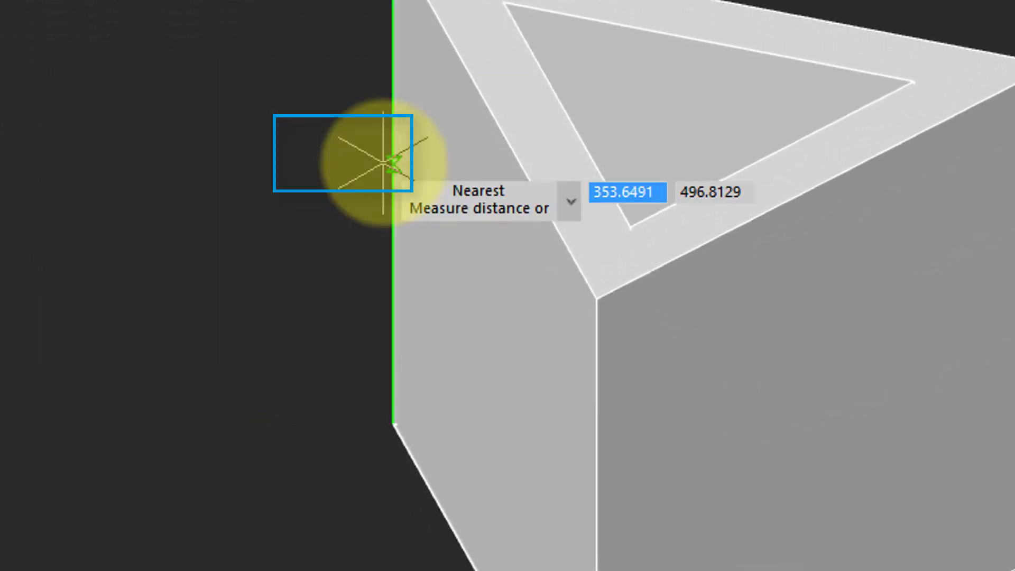
key("Escape")
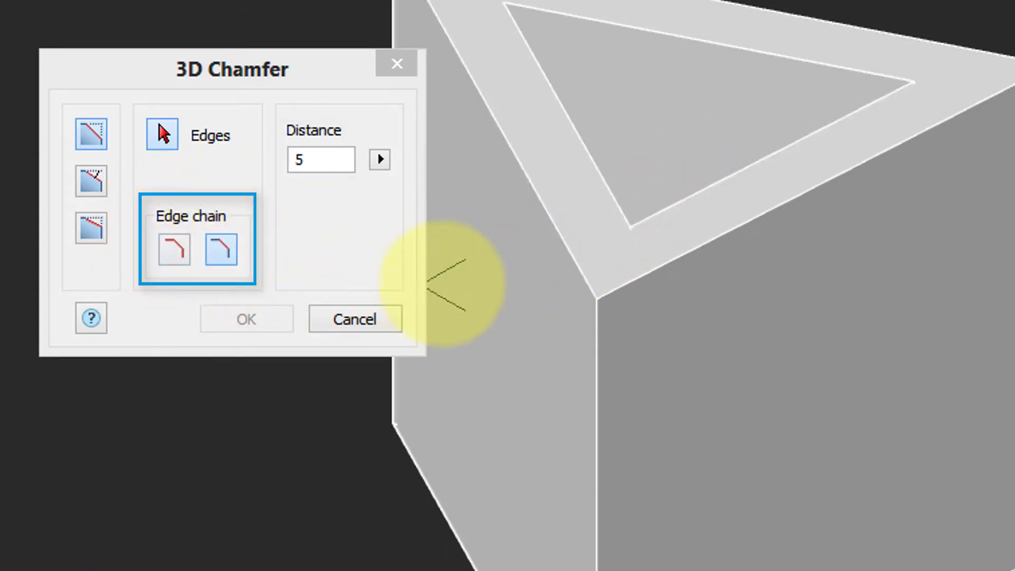
left_click(597, 370)
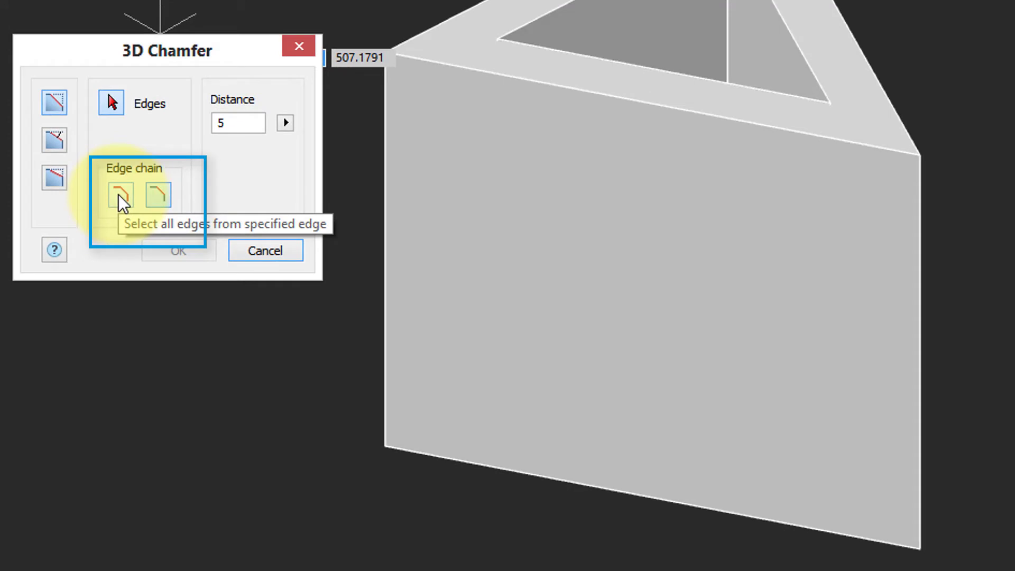
Set 3D Chamfer to chain selection and pick the edge loop around the front face.
left_click(118, 194)
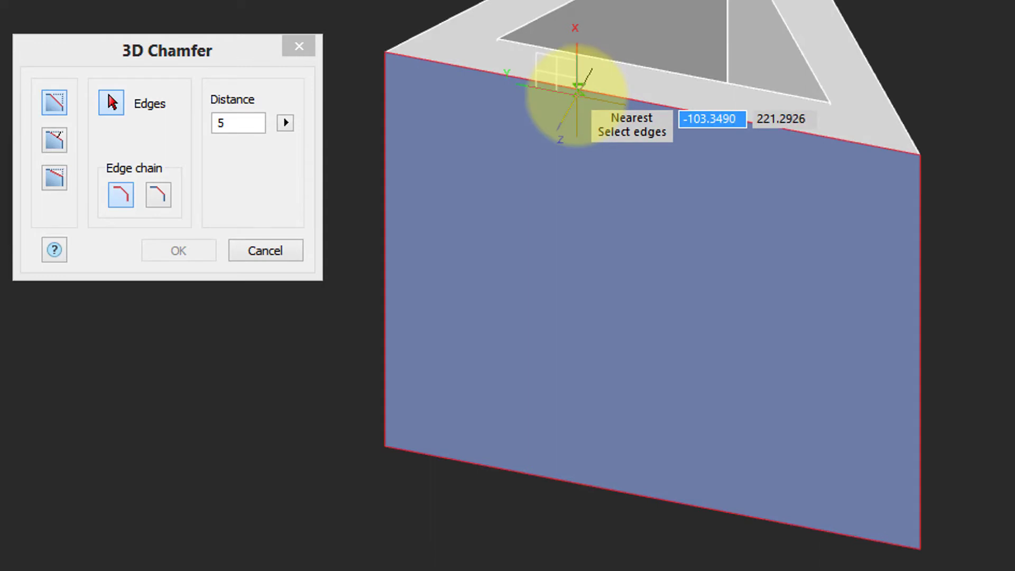
left_click(578, 91)
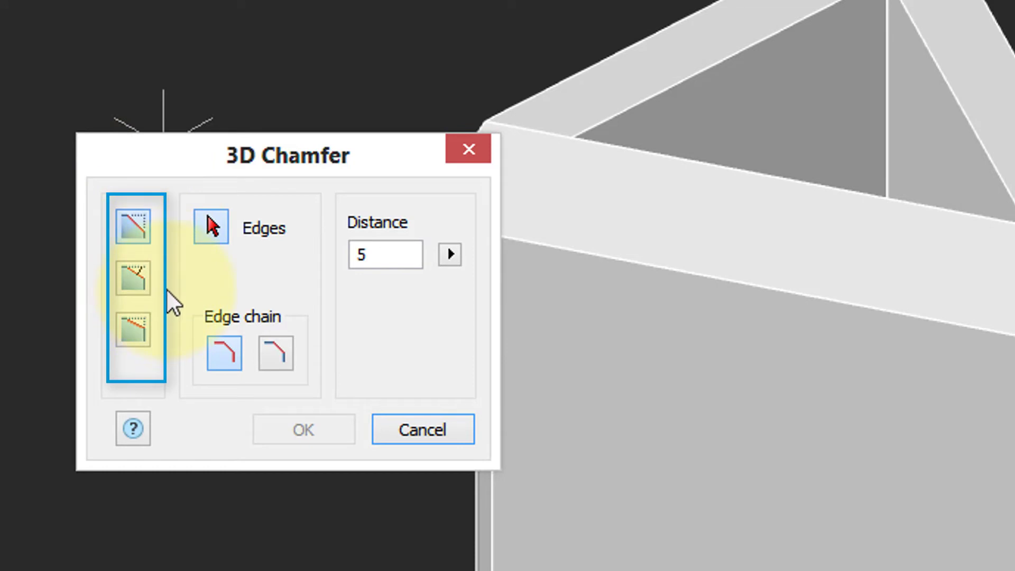
Chamfer the prism's front face edges by distance 5 and a 30° fill angle.
left_click(132, 215)
left_click(134, 279)
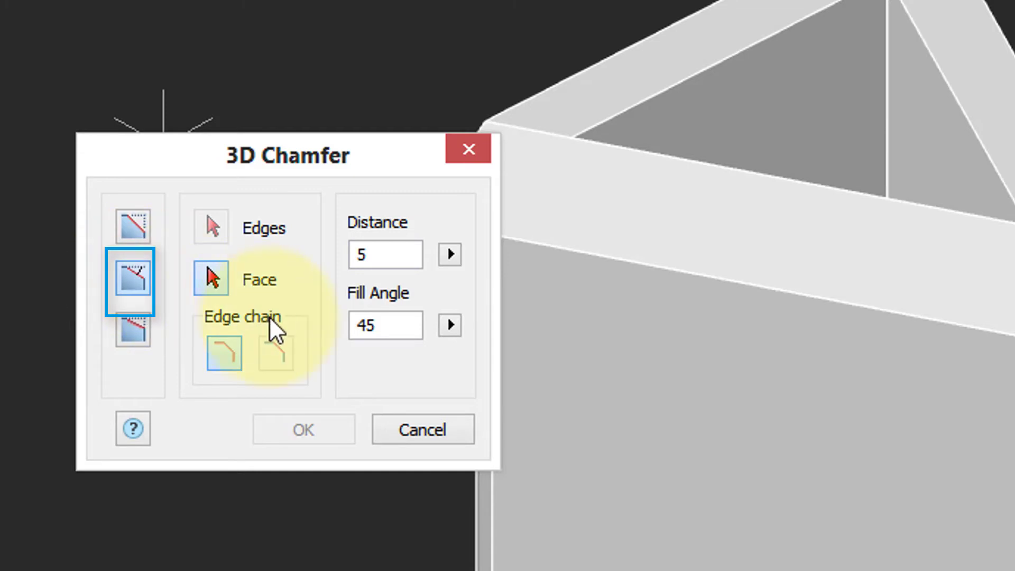
left_click_drag(378, 334, 351, 324)
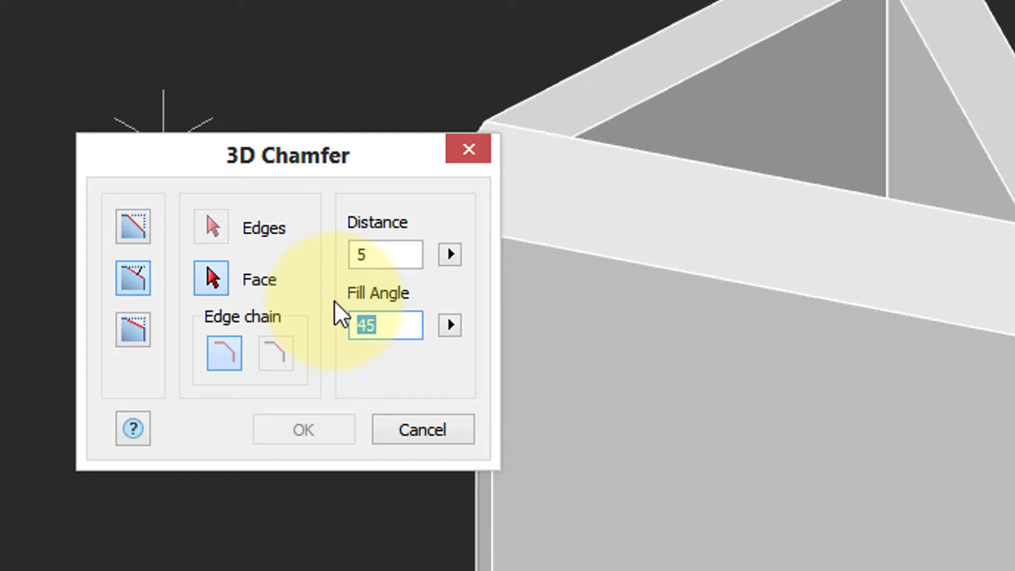
type("30")
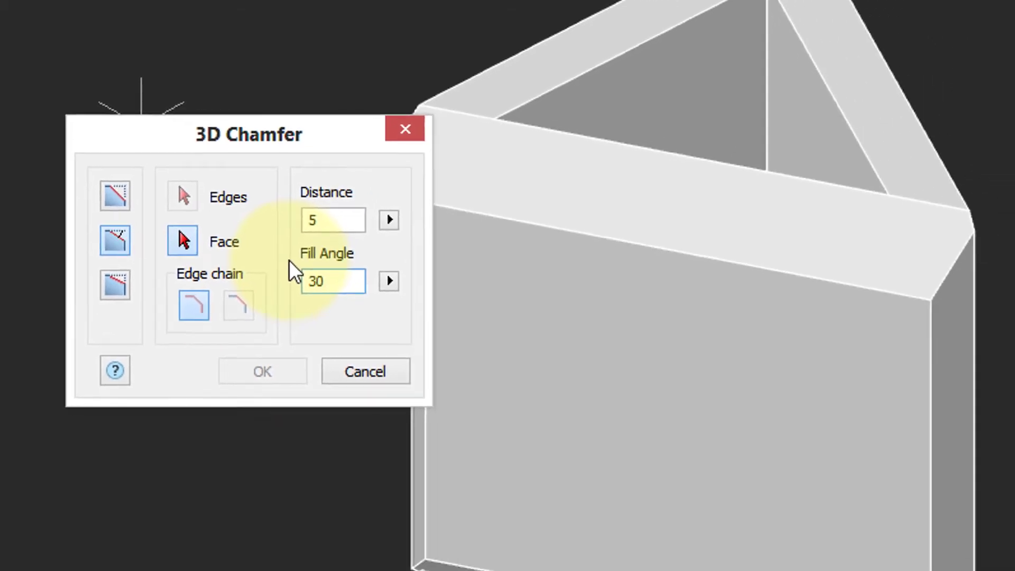
left_click(668, 289)
left_click(478, 217)
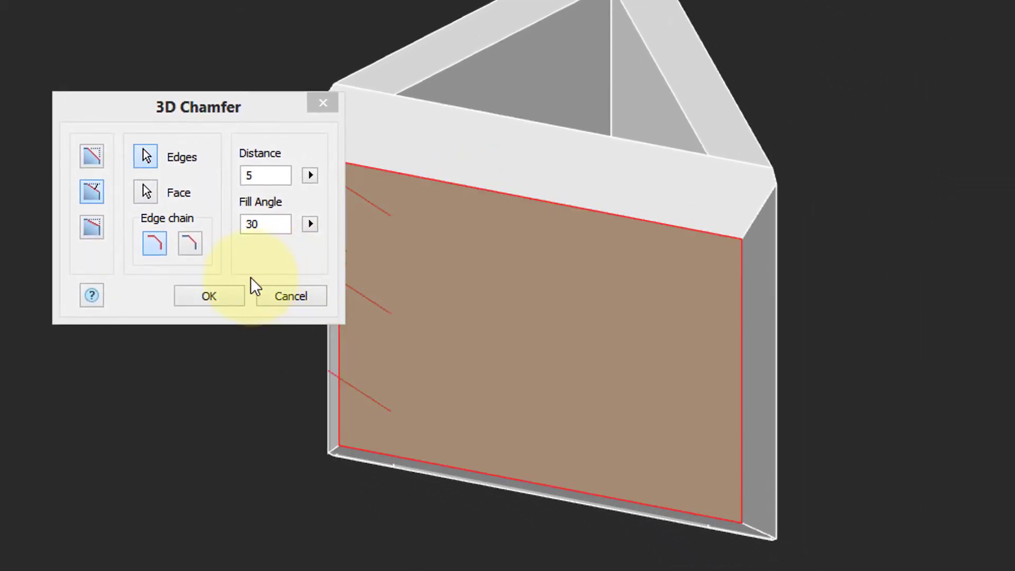
left_click(219, 294)
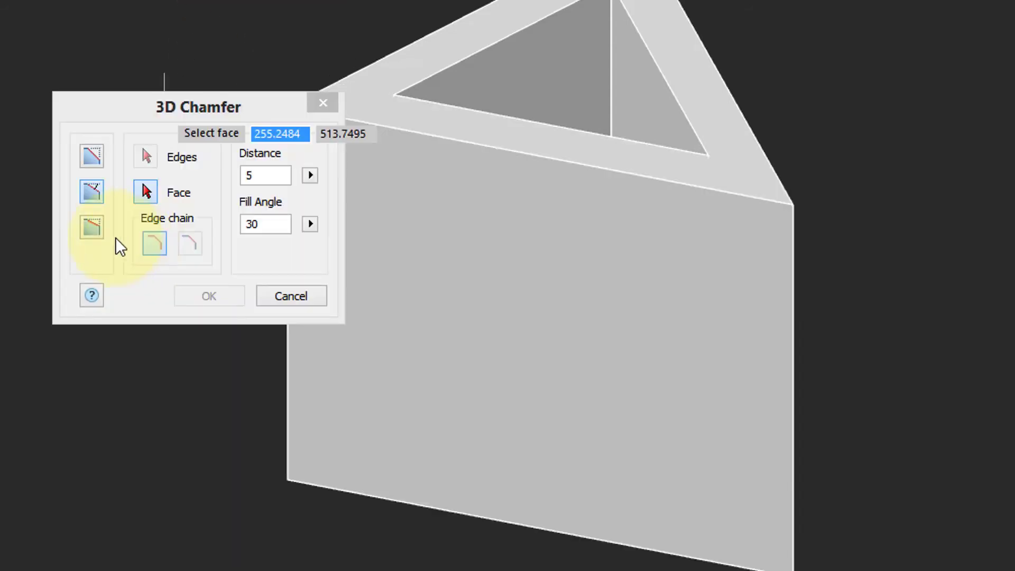
left_click(100, 229)
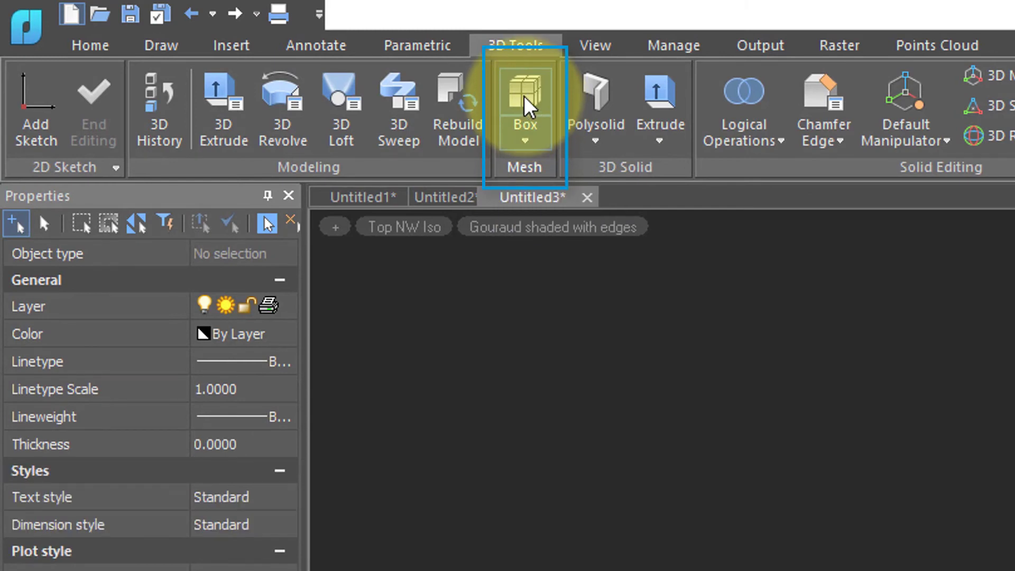
Draw a mesh box, then drag its right corner grip outward into a wedge-like shape.
left_click(529, 111)
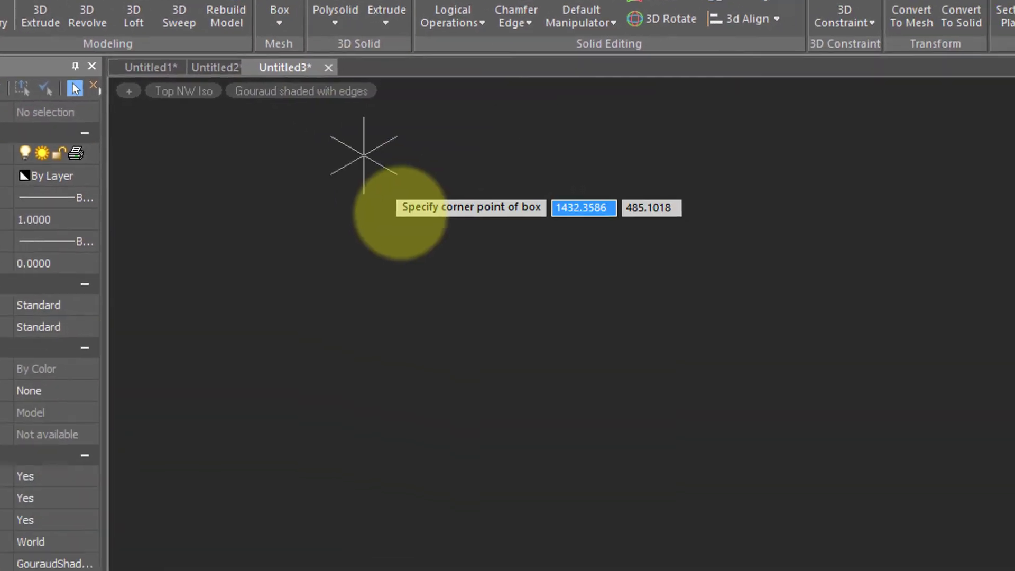
left_click(730, 567)
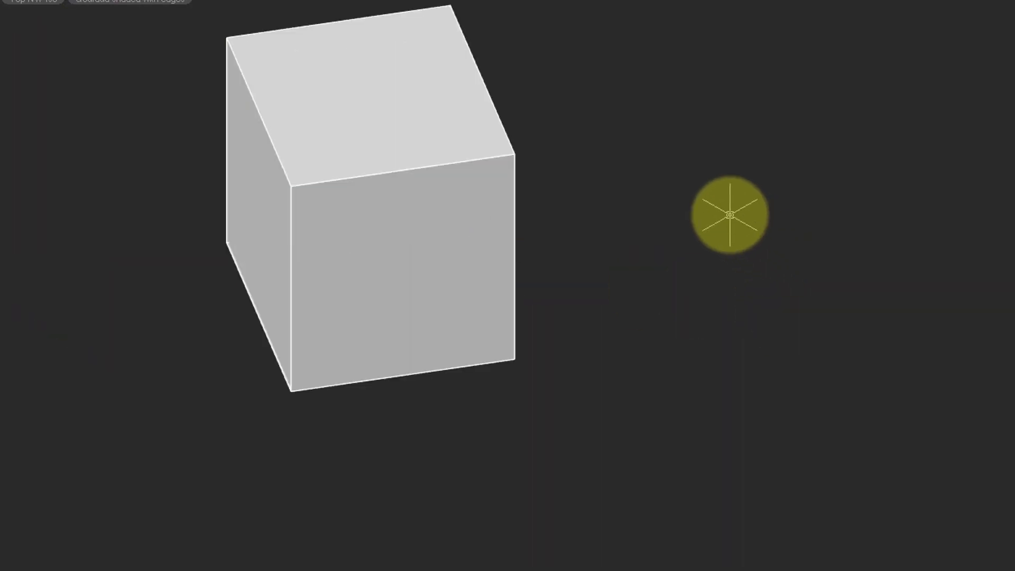
left_click(500, 238)
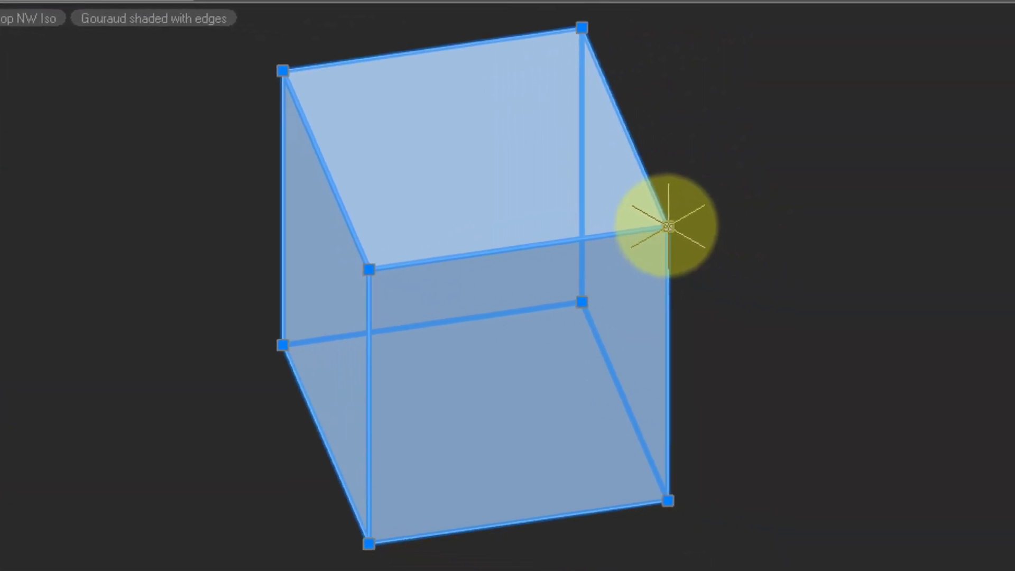
left_click(908, 269)
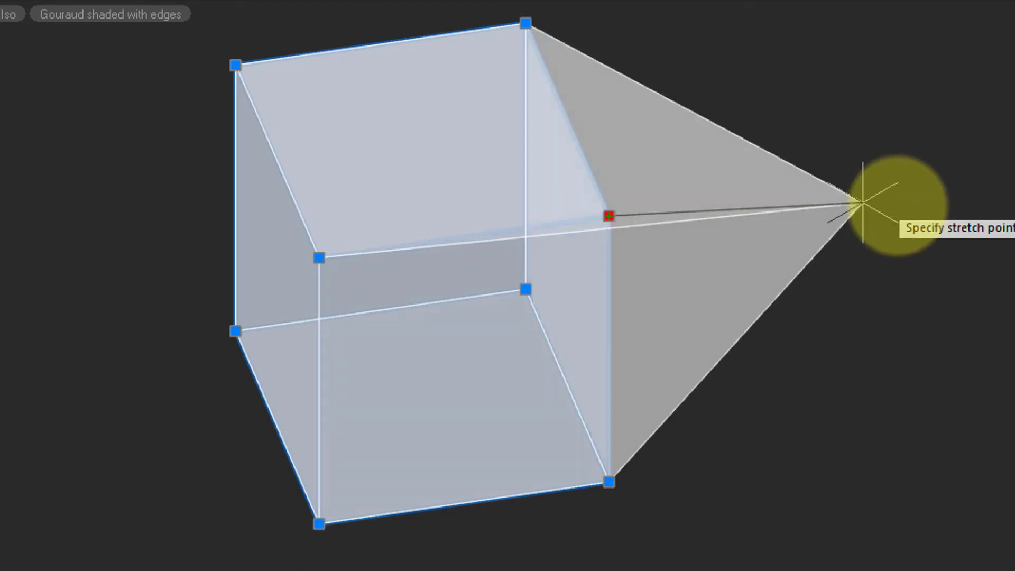
left_click(898, 205)
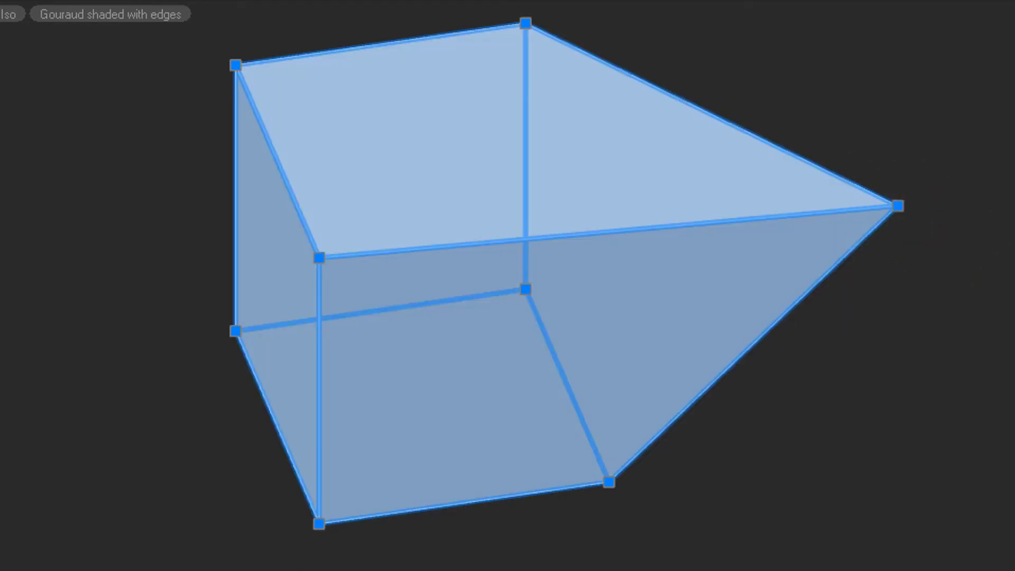
key("Escape")
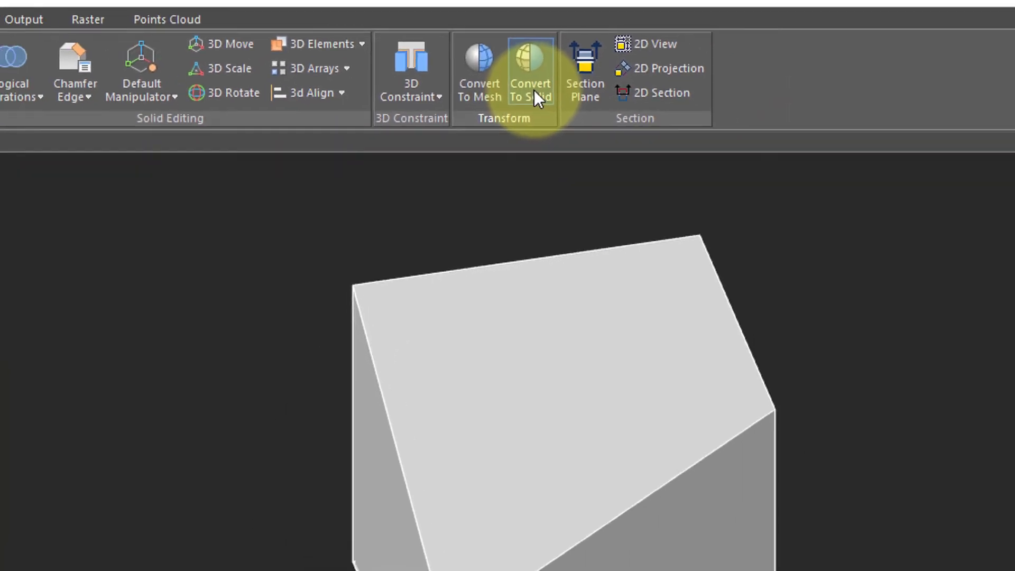
Use Convert To Solid on the stretched mesh box, then on Untitled4's hexagonal bowl mesh.
left_click(548, 152)
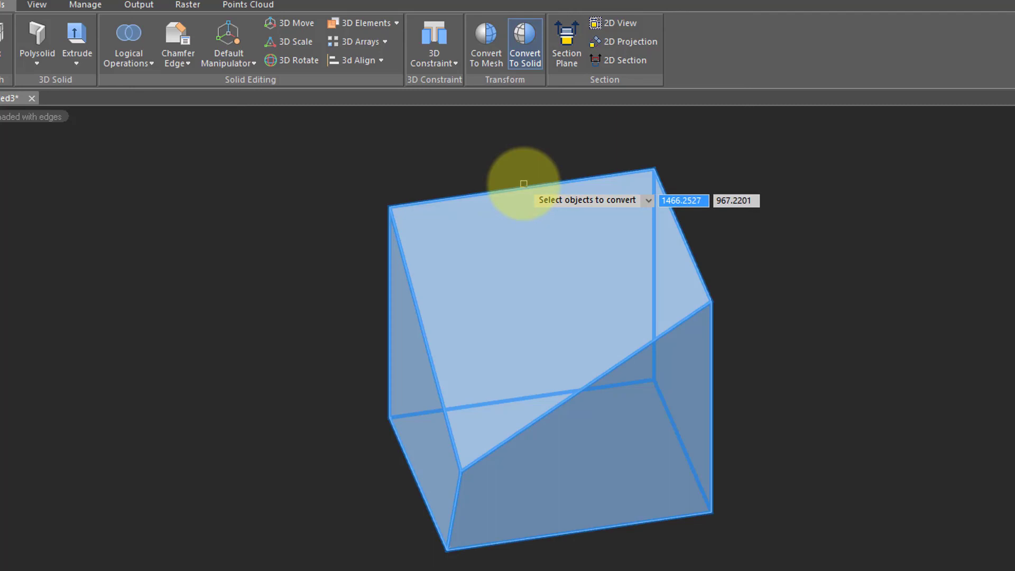
left_click(523, 183)
left_click(524, 184)
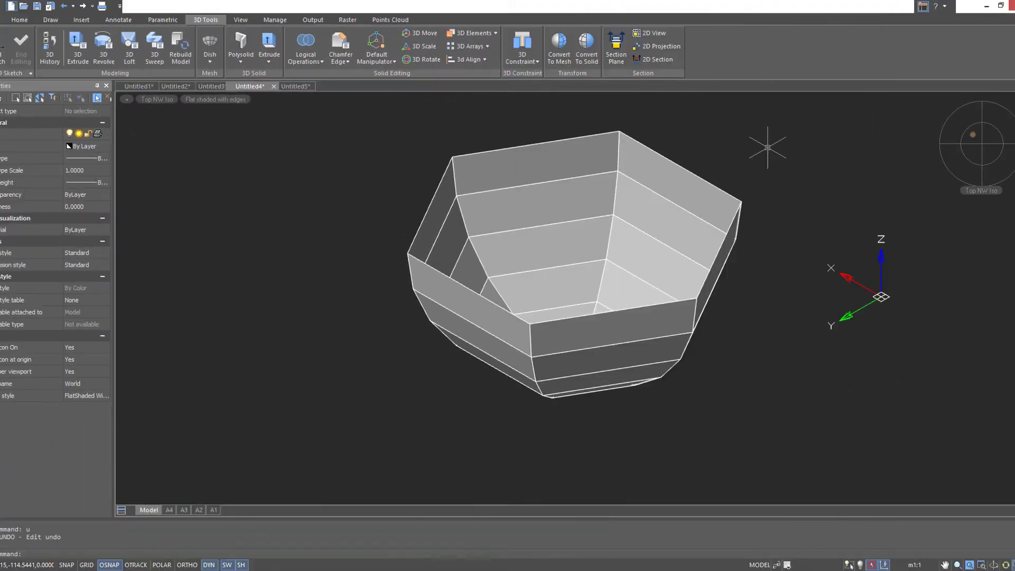
left_click(587, 51)
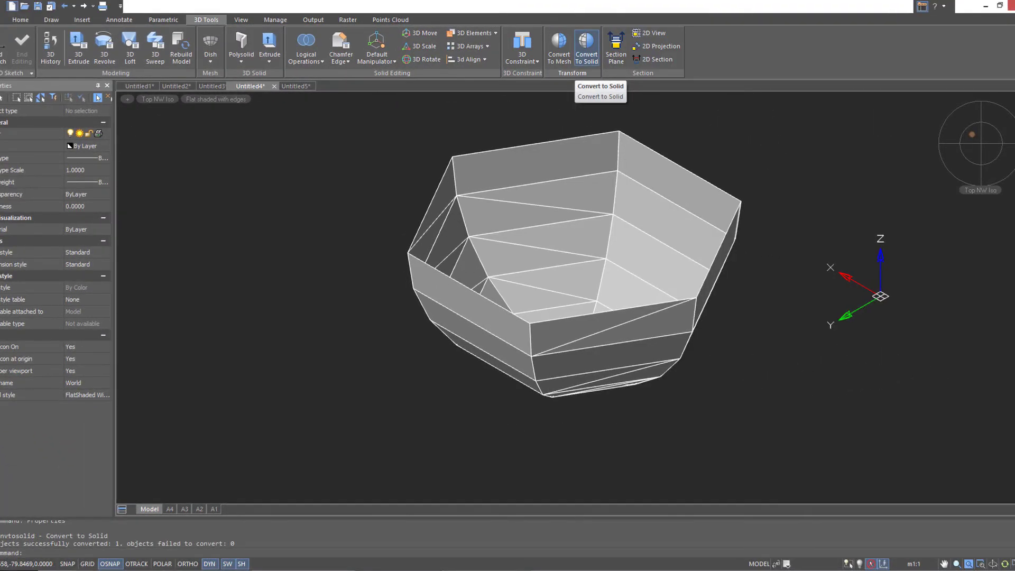